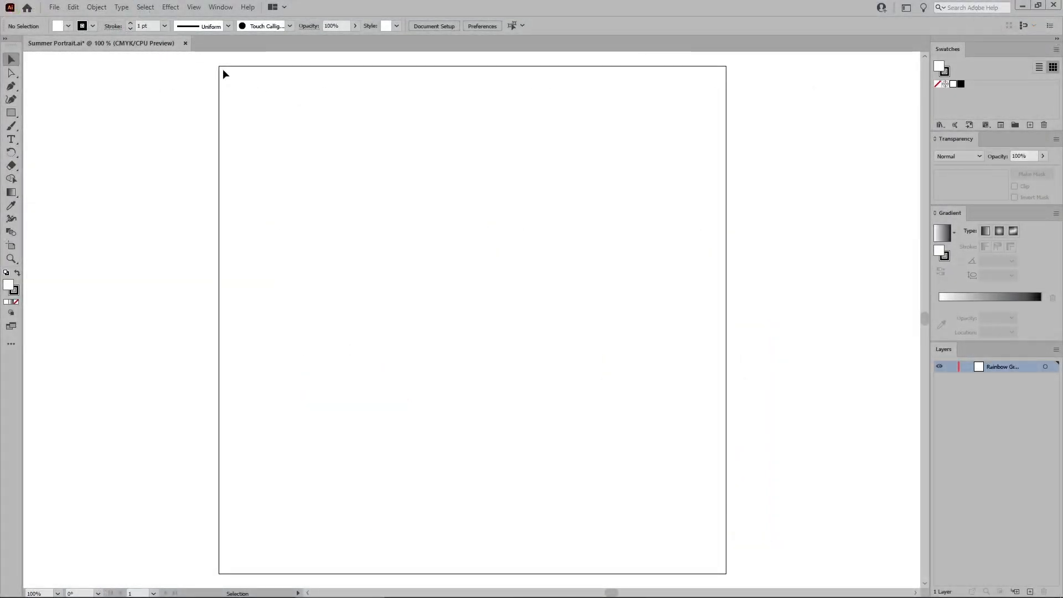
left_click(219, 8)
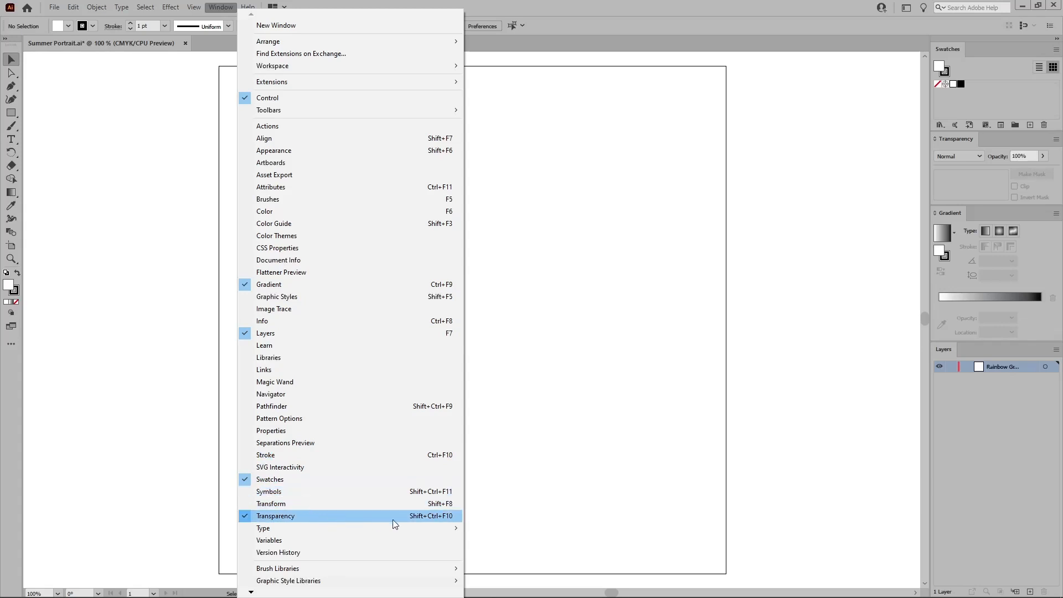
left_click(487, 514)
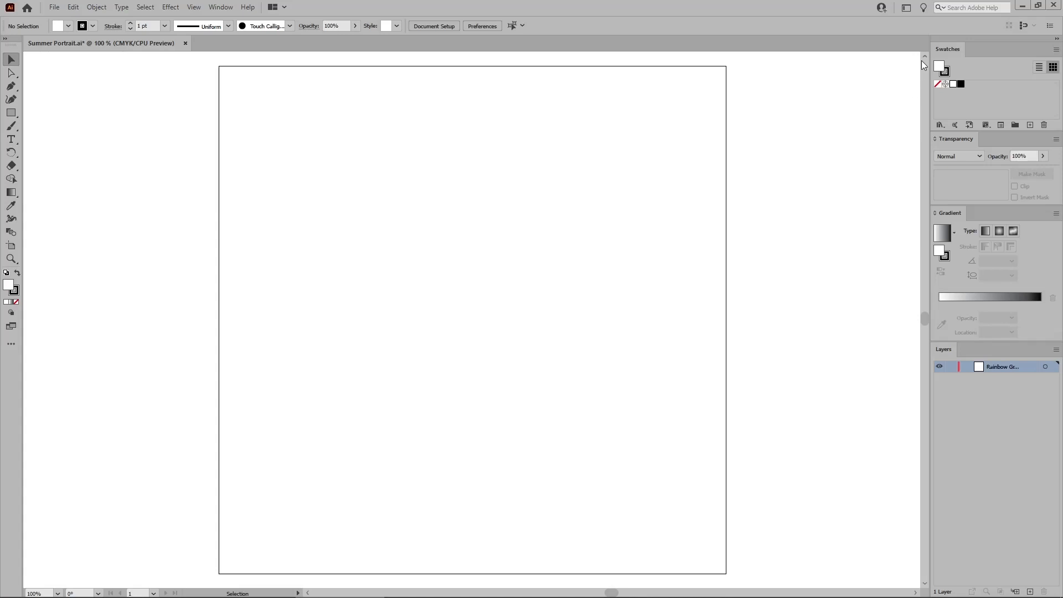
Step: Open the default Print swatch library
left_click(1056, 49)
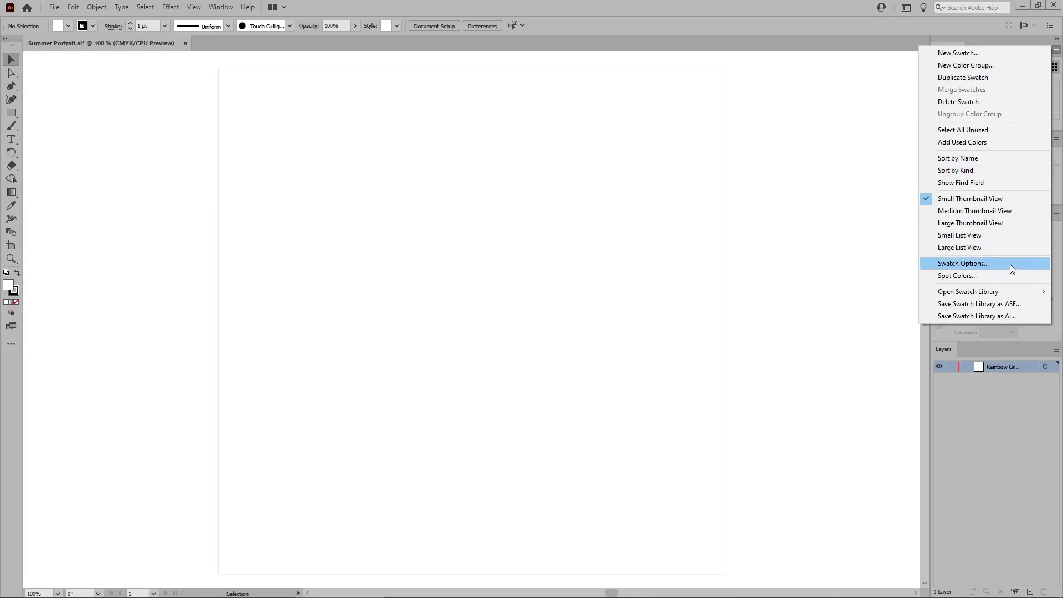
mouse_move(1010, 291)
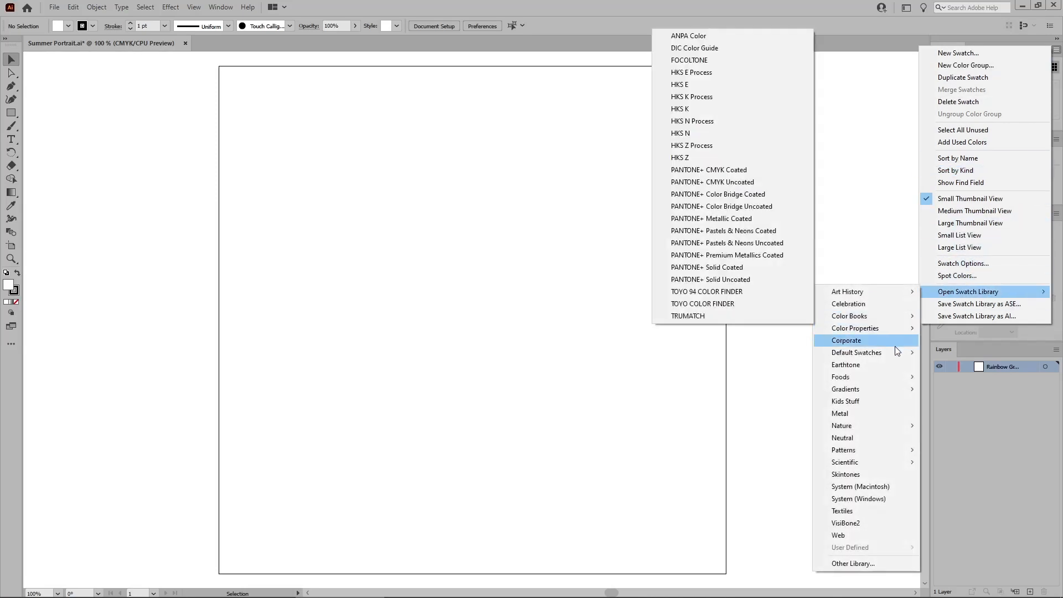
mouse_move(894, 354)
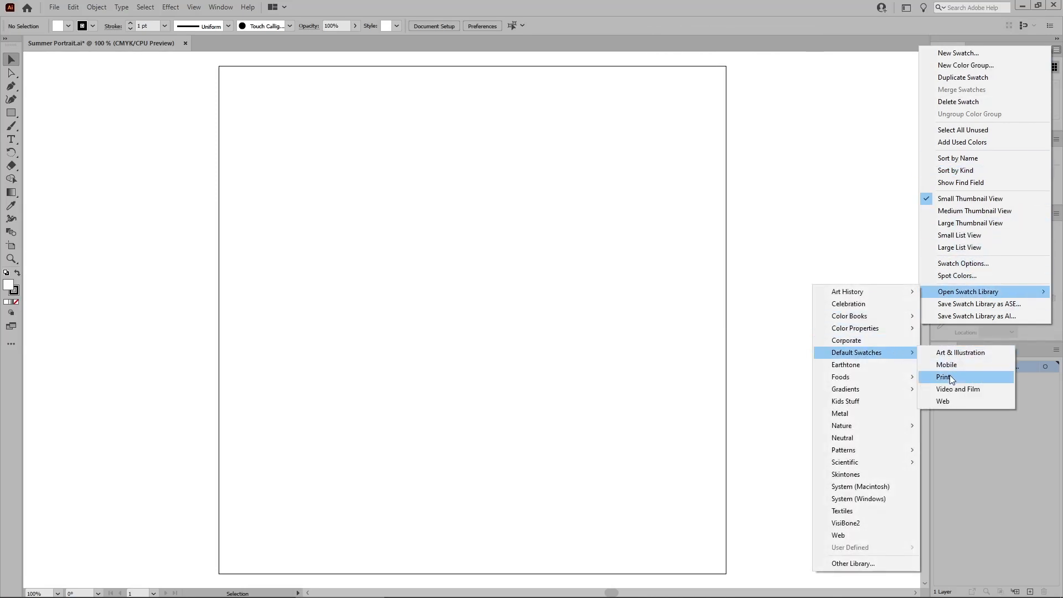
left_click(948, 376)
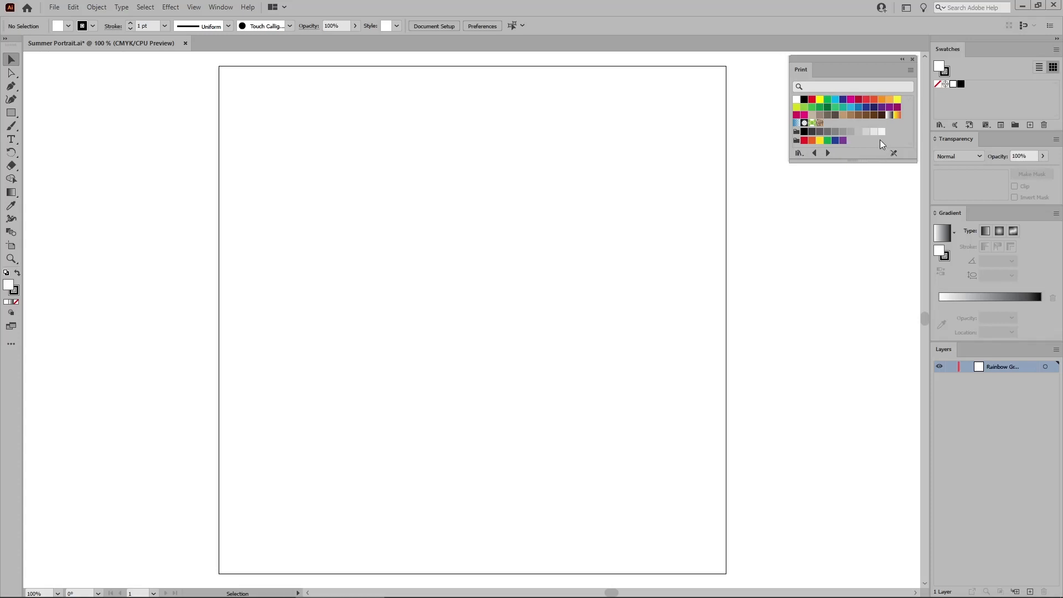
Step: Open the Spectrums gradient swatch library
left_click(1056, 50)
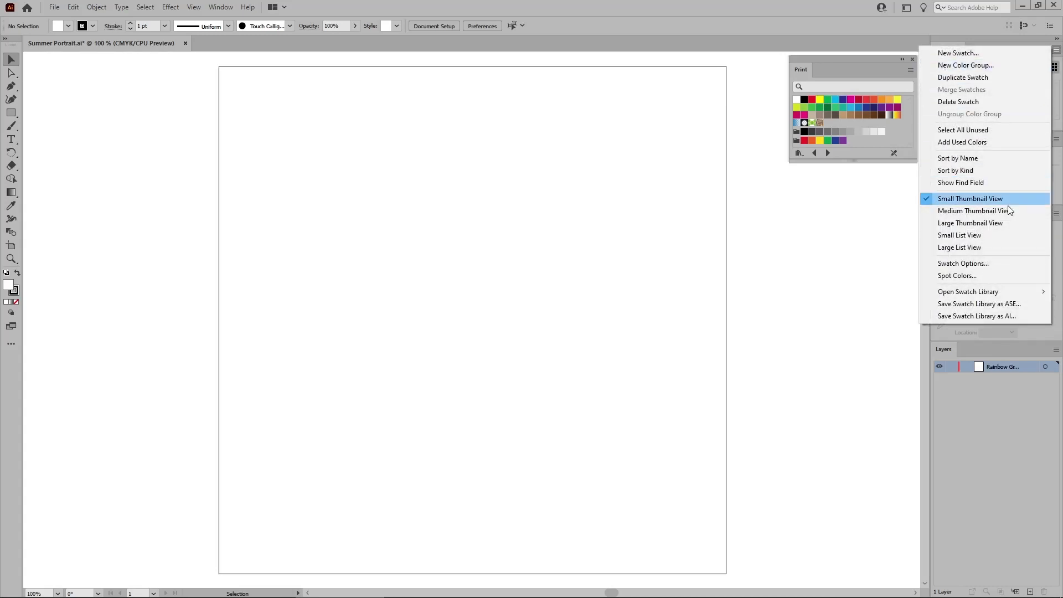
mouse_move(1002, 291)
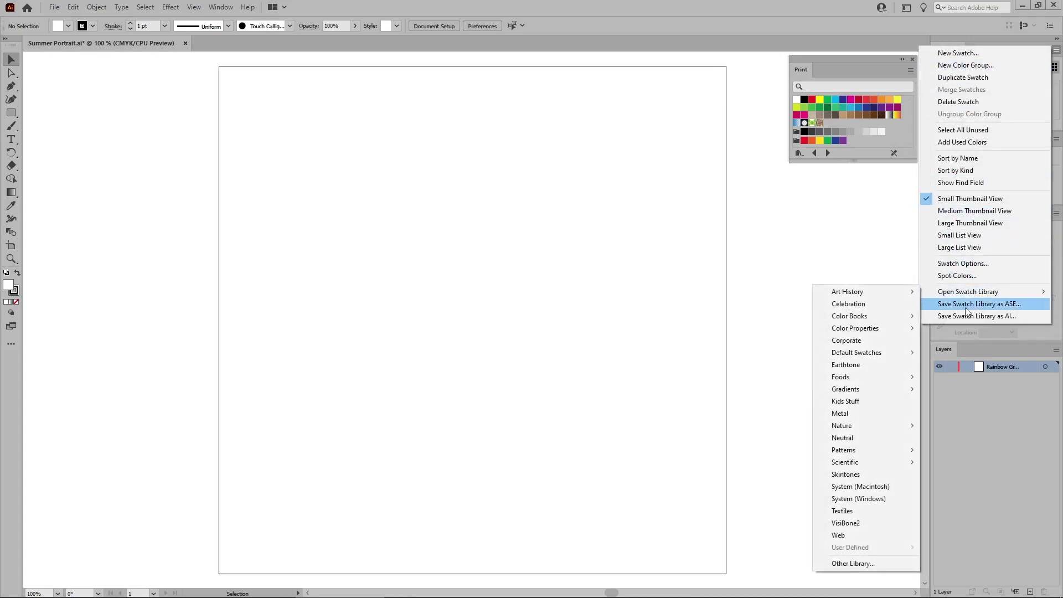
mouse_move(898, 389)
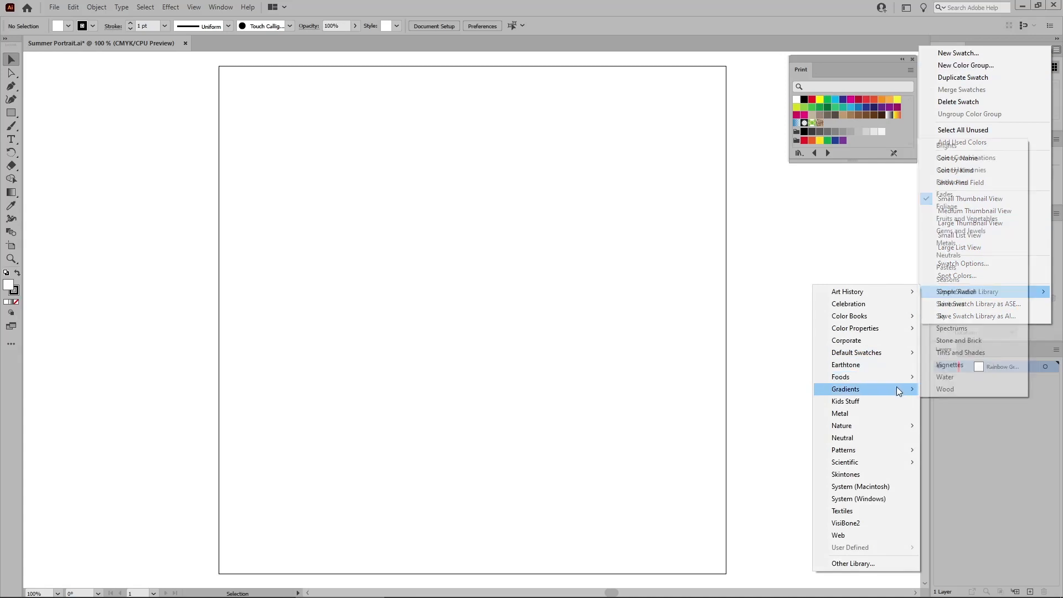
left_click(965, 329)
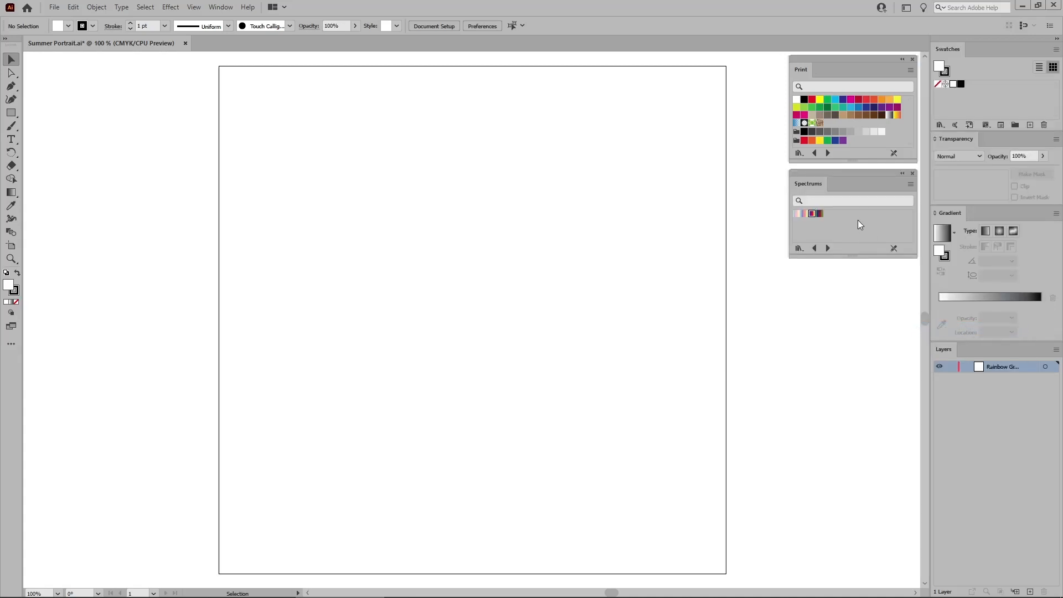
Step: Add the bright multicolour spectrum gradient and the Brights colour group to the document swatches, and close both swatch libraries
left_click(812, 214)
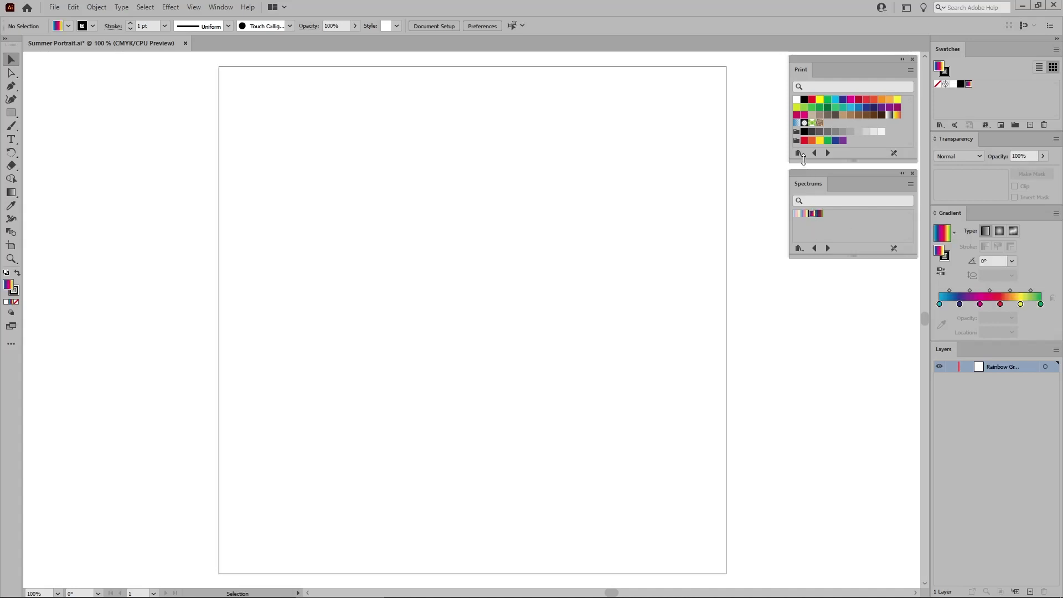
left_click(797, 141)
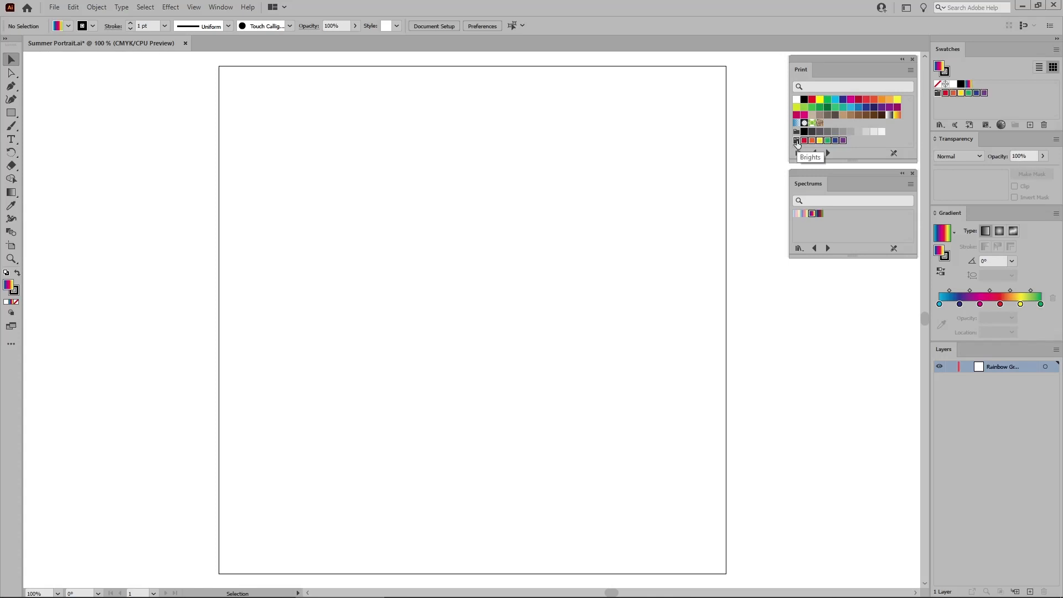
left_click(913, 59)
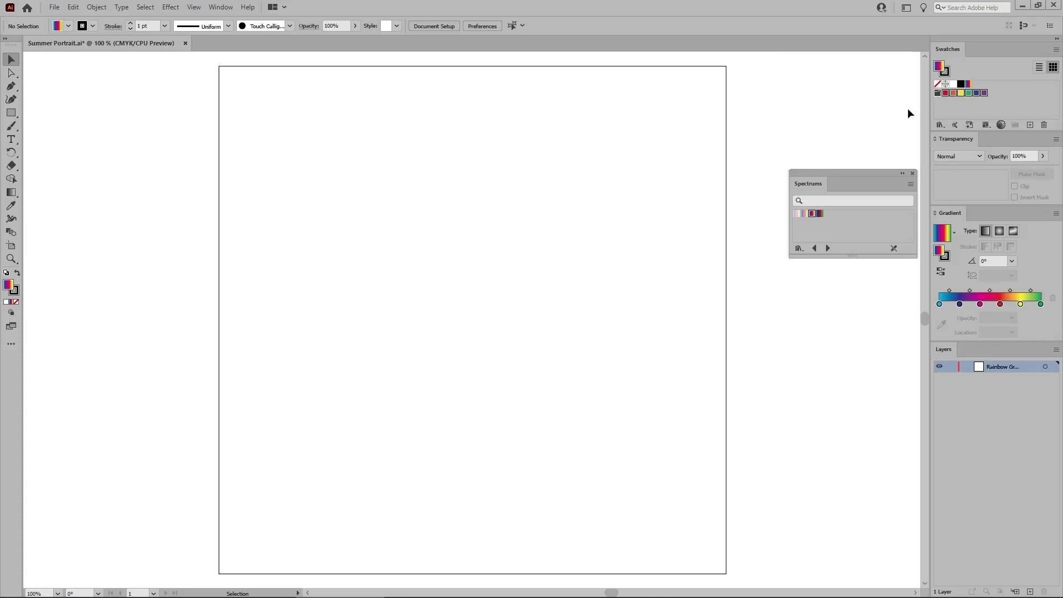
left_click(914, 173)
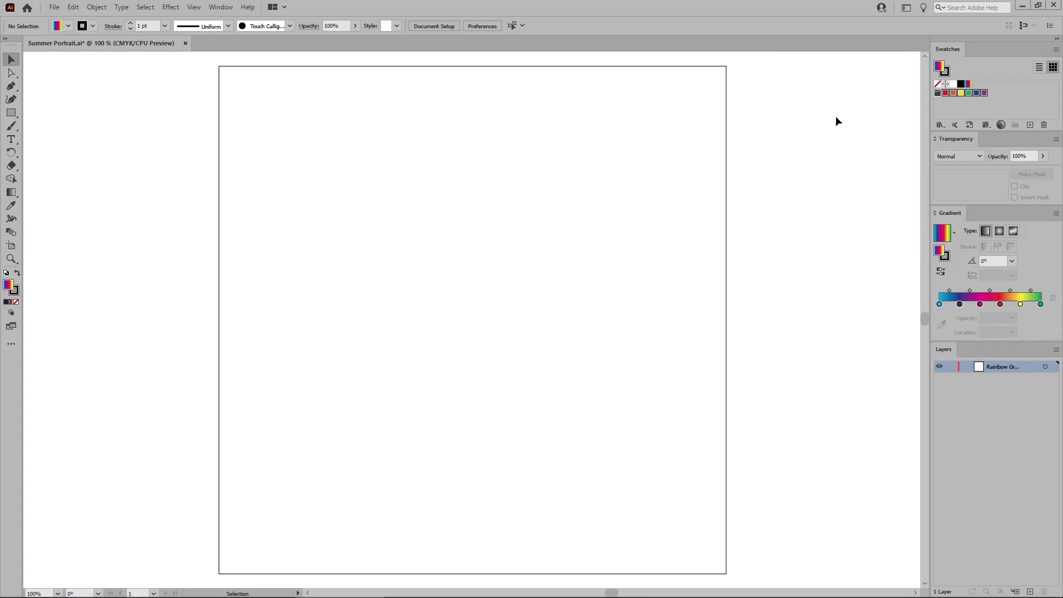
Step: Draw a rectangle filled with the spectrum gradient that slightly overlaps all edges of the artboard
left_click_drag(11, 113, 44, 111)
left_click_drag(214, 62, 731, 579)
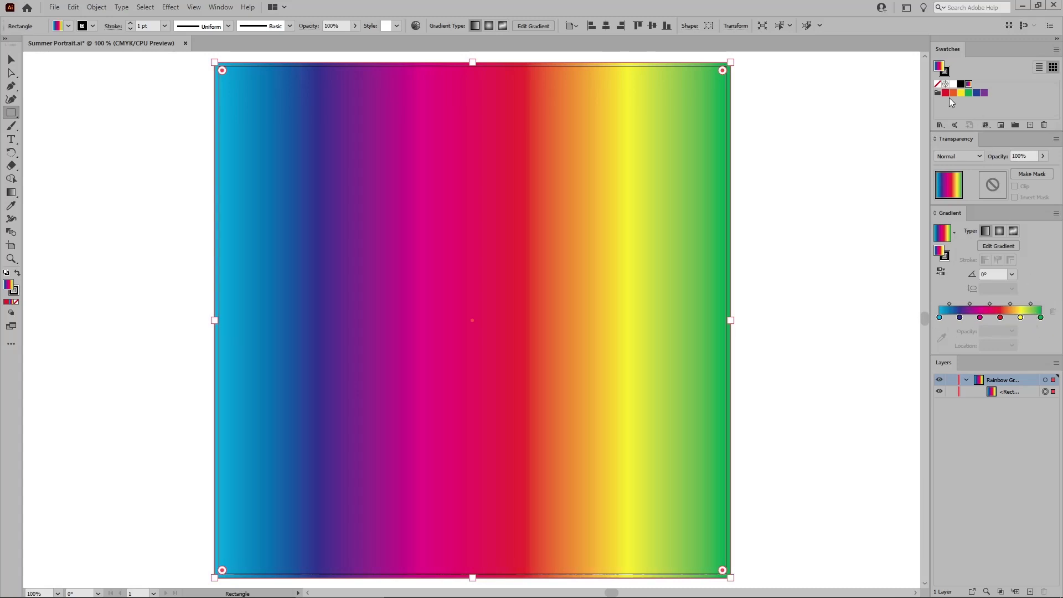
Step: Recolour the rectangle's six gradient stops in order with the Brights swatches: red, orange, yellow, green, blue and purple
left_click_drag(946, 93, 940, 321)
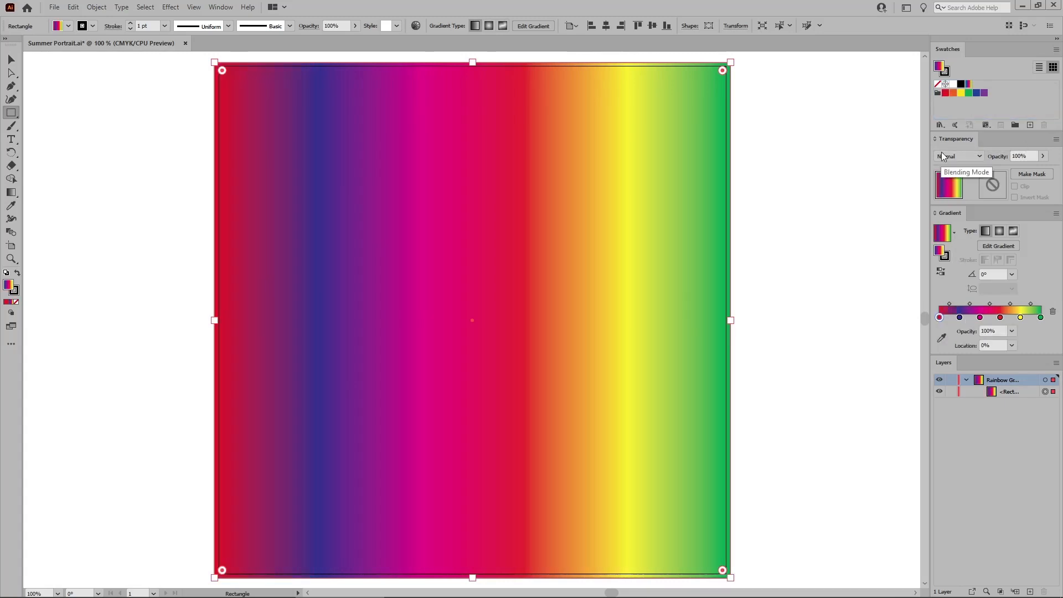
left_click(960, 318)
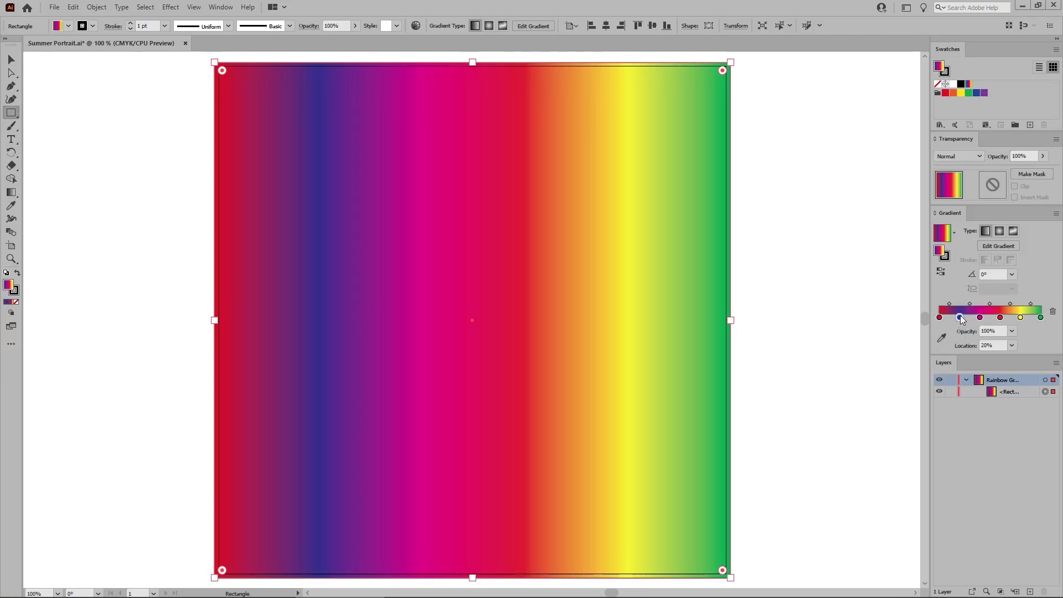
left_click(952, 94)
left_click(981, 319)
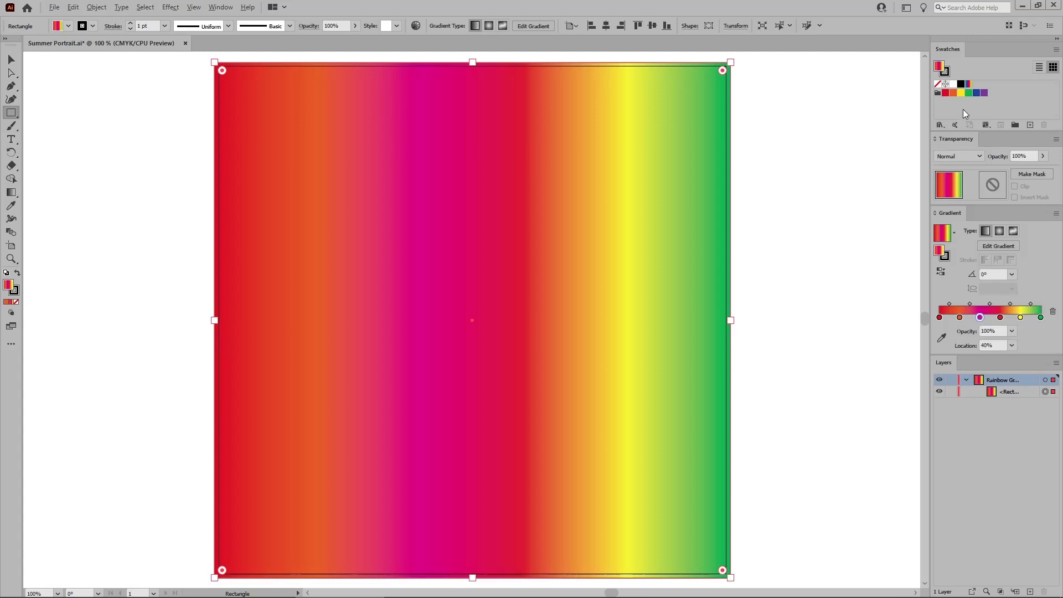
left_click(960, 93)
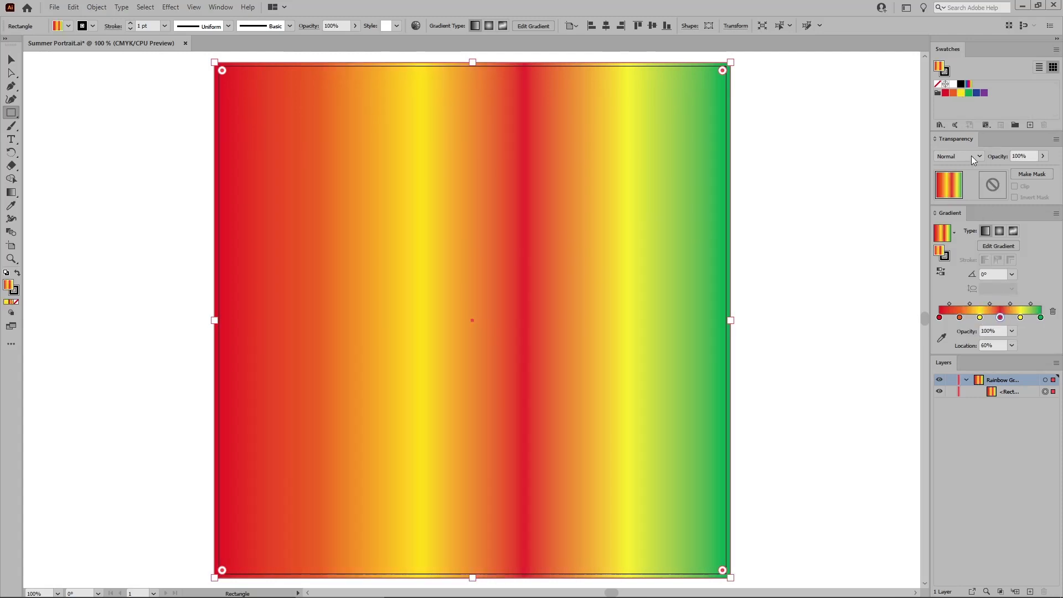
left_click(968, 94)
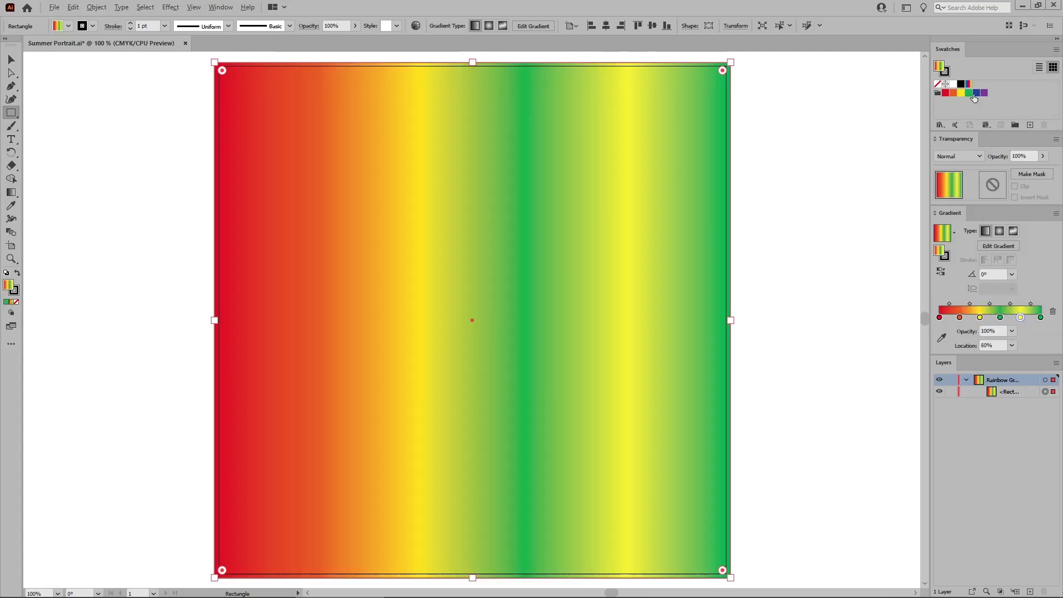
left_click(976, 93)
left_click(1040, 318)
left_click(984, 93)
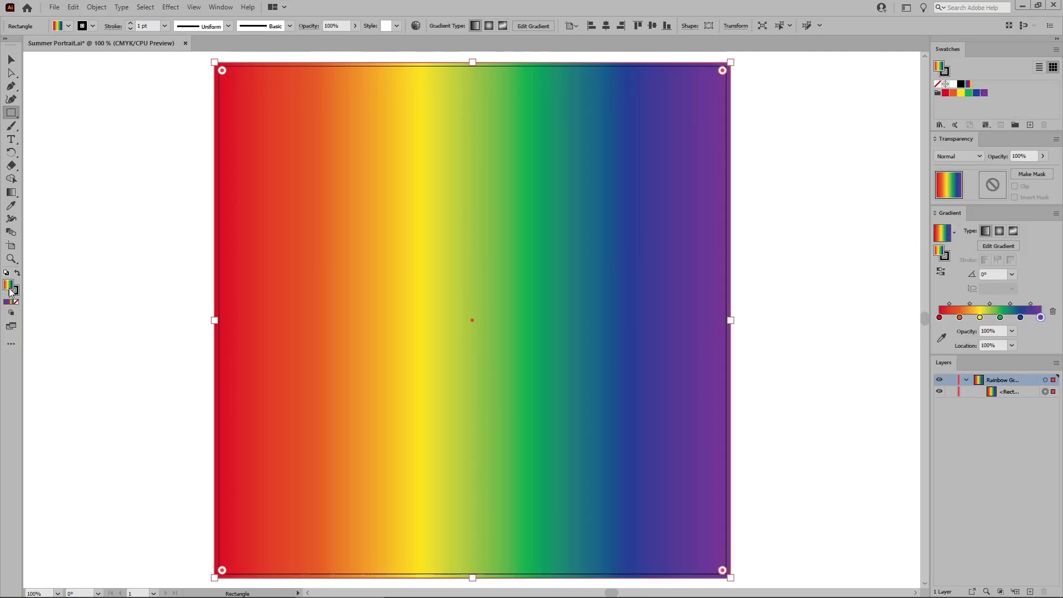
Step: Save the rectangle's gradient fill as a new swatch named "Rainbow Gradient"
left_click_drag(9, 285, 1001, 92)
double_click(977, 84)
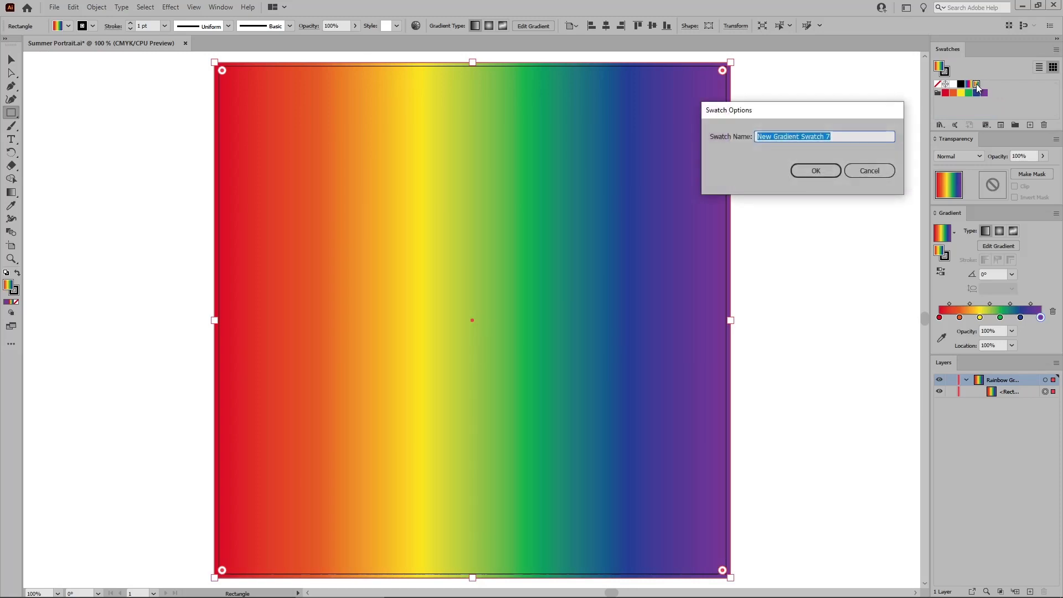
type("Rainbo")
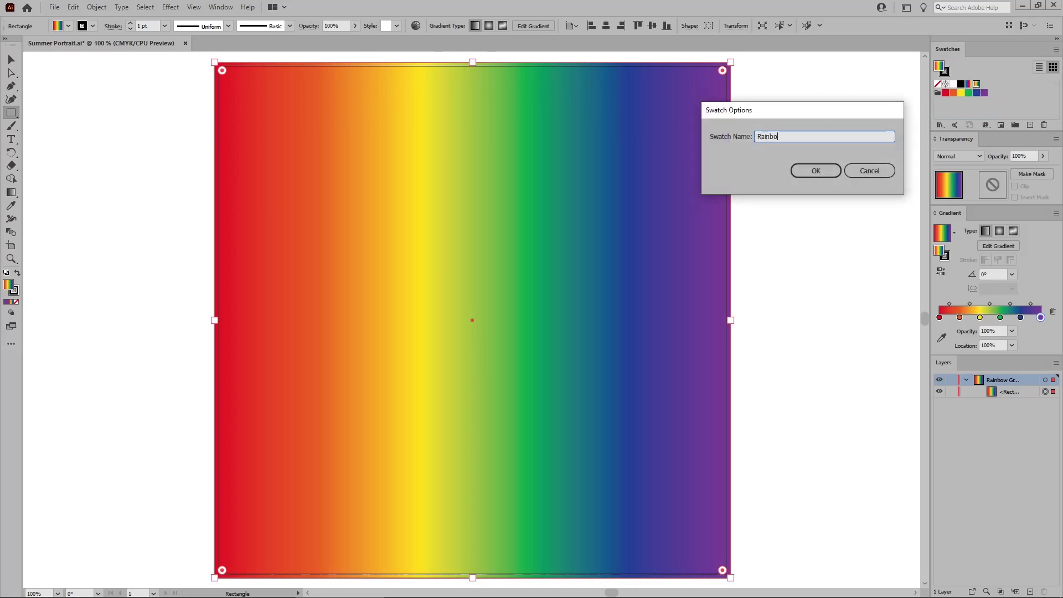
type("w Gradient")
key("Return")
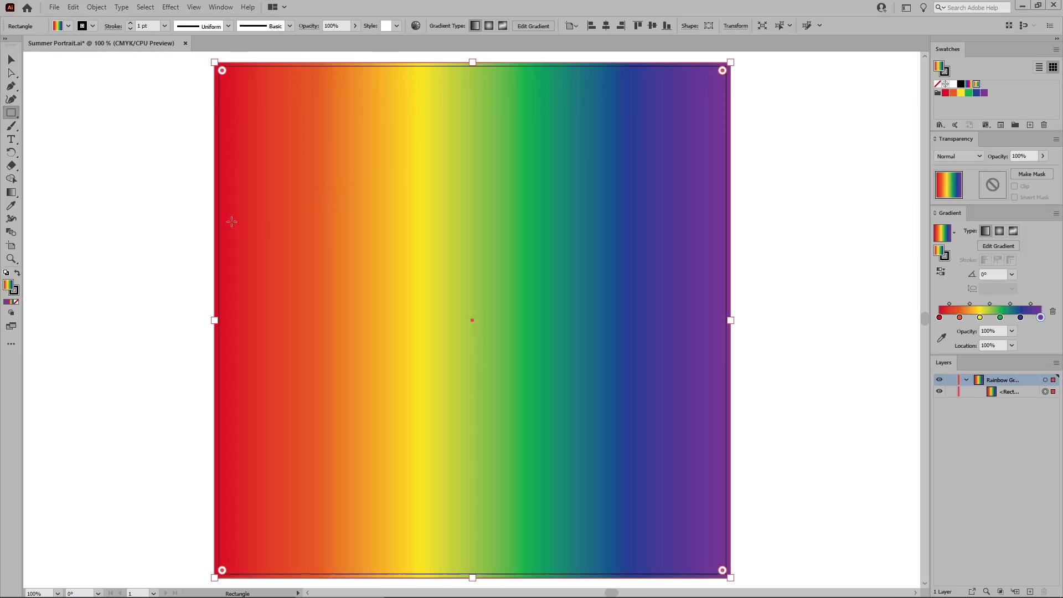
Step: Redirect the rainbow gradient diagonally across the rectangle with the Gradient tool and set its angle to -45°
left_click(16, 192)
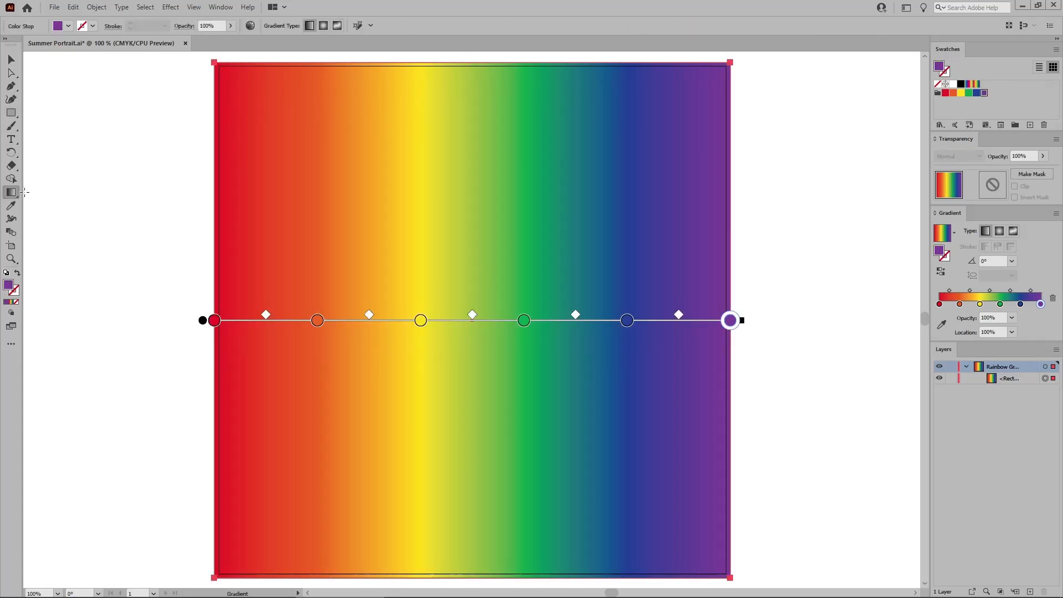
left_click_drag(252, 105, 672, 513)
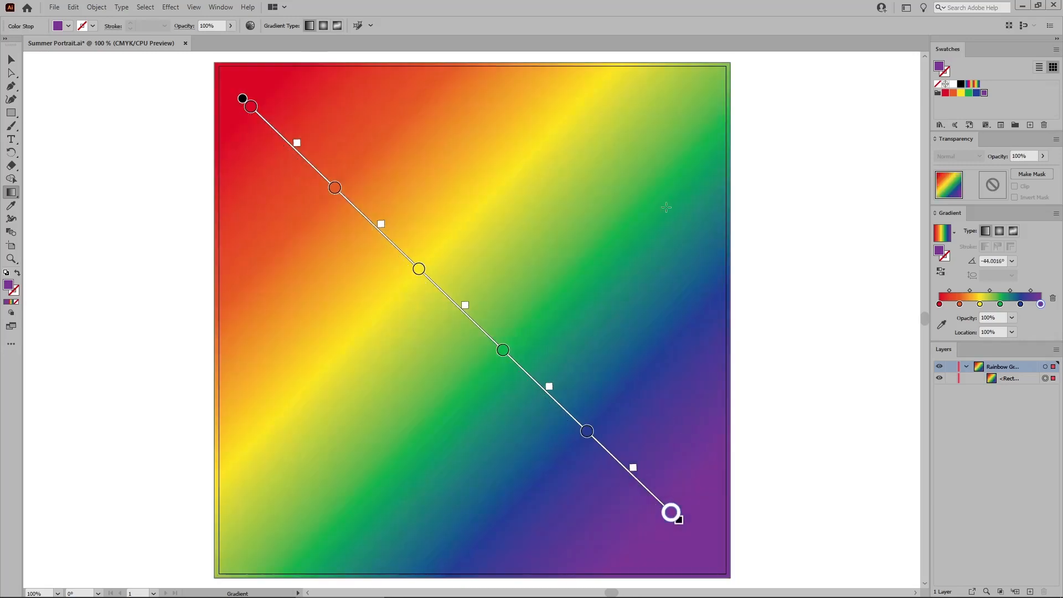
left_click_drag(670, 194, 332, 518)
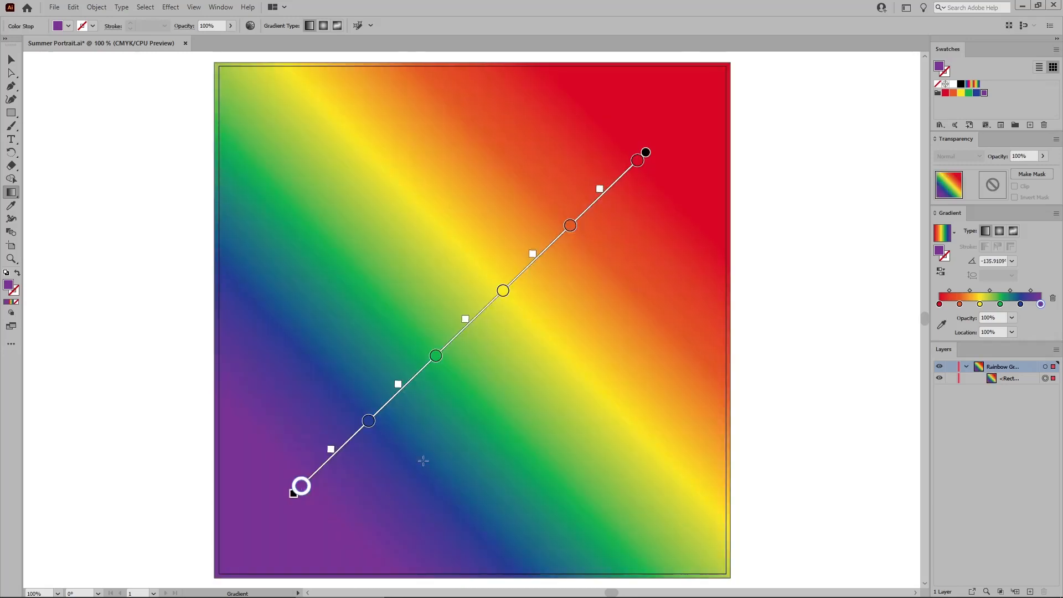
left_click(984, 261)
type("-45")
key("Return")
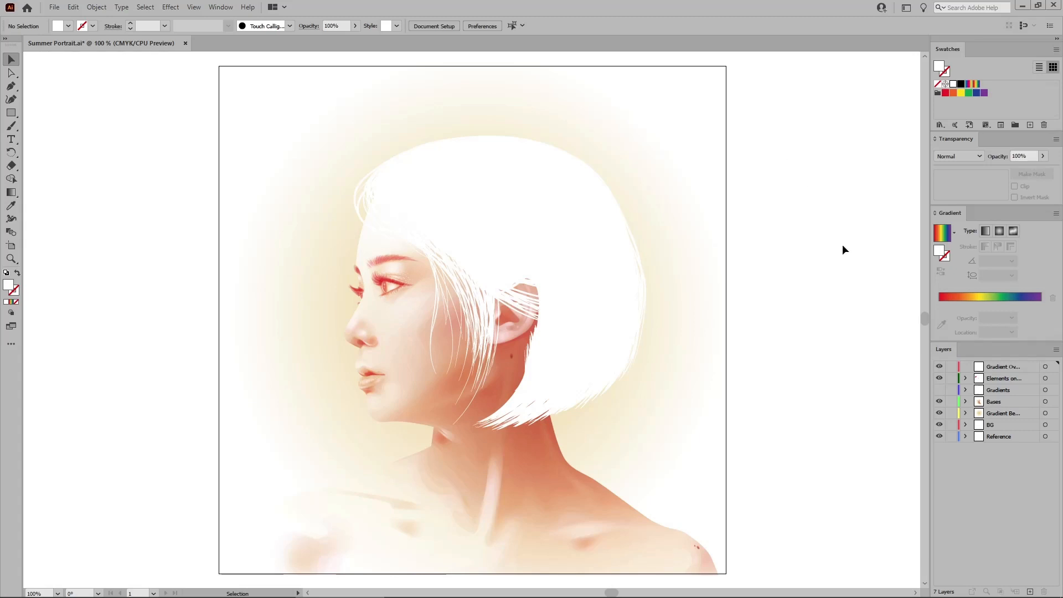
Step: Hide the "Gradient Be..." layer and draw a rectangle about 759 pt square over the whole portrait artboard
left_click(937, 413)
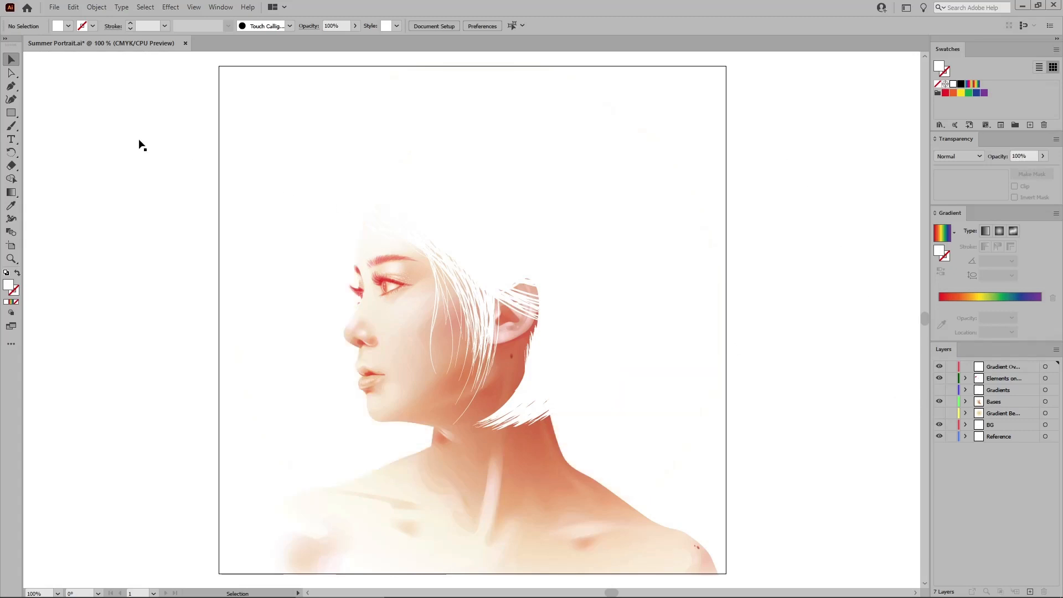
left_click(12, 113)
left_click_drag(215, 63, 730, 576)
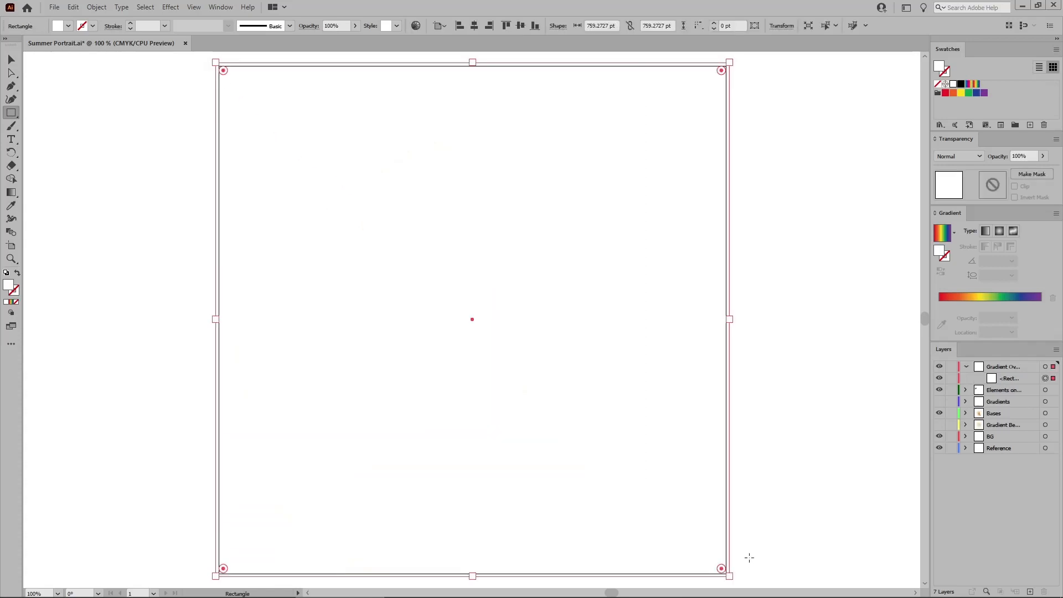
Step: Fill the rectangle over the portrait with the Rainbow Gradient swatch and set its blending mode to Color
left_click(977, 84)
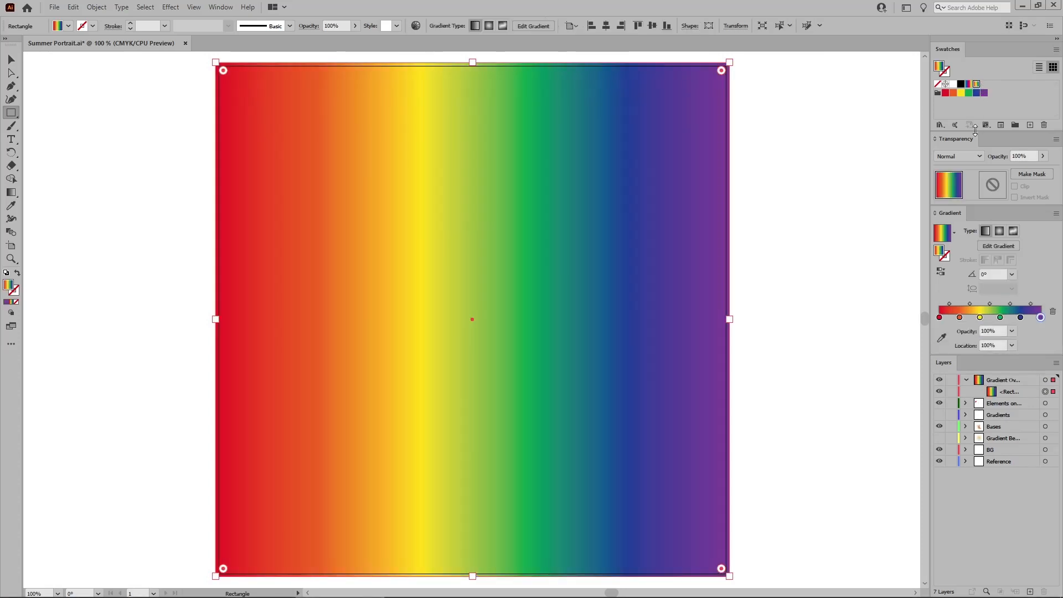
left_click(967, 156)
left_click(945, 349)
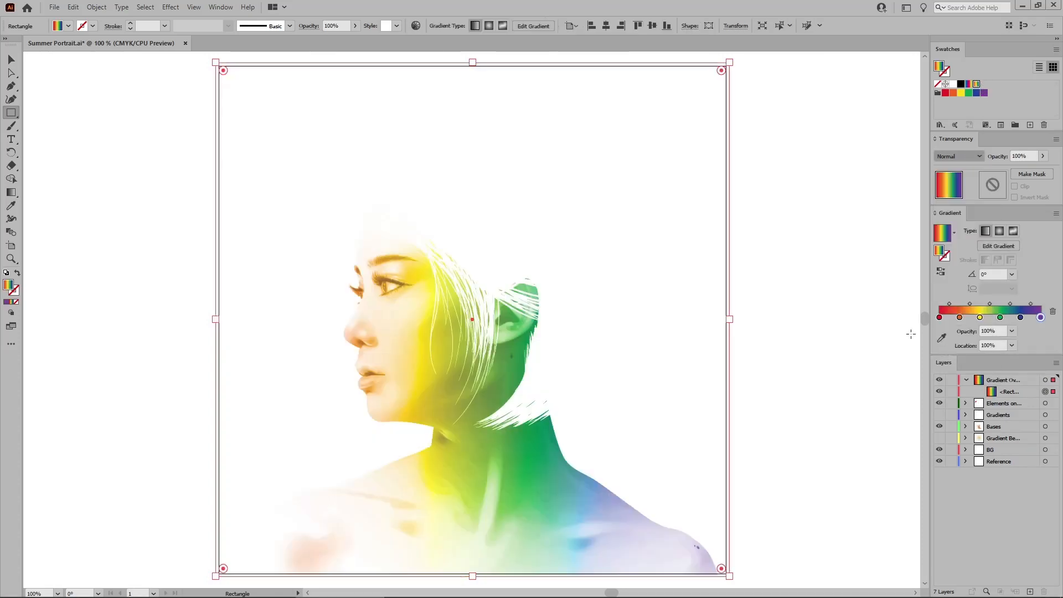
Step: Redirect the linear rainbow gradient diagonally from the woman's forehead to beyond her shoulder at about -41°
left_click(11, 192)
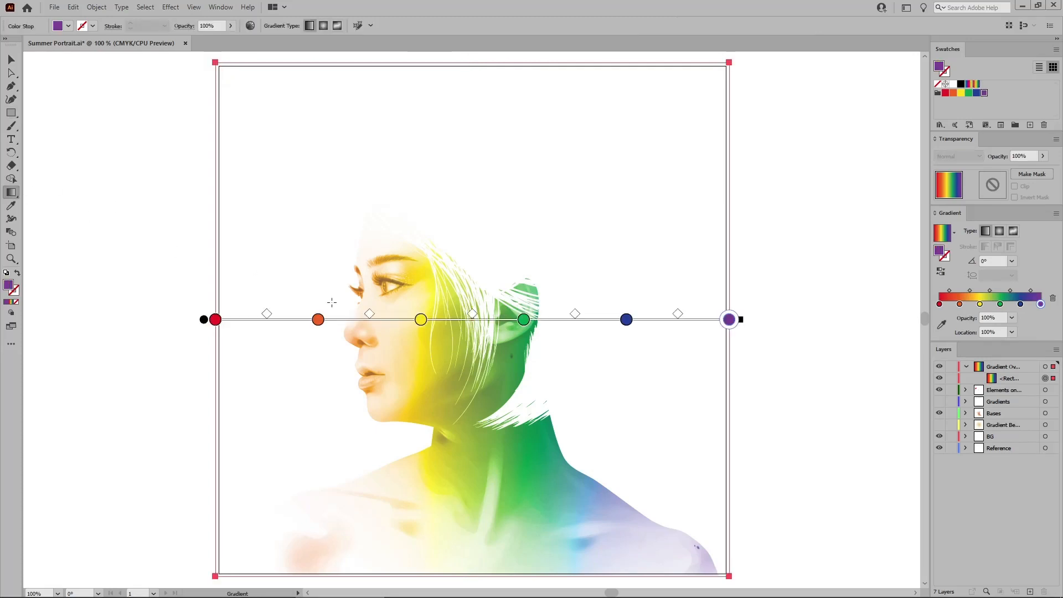
left_click_drag(359, 254, 739, 552)
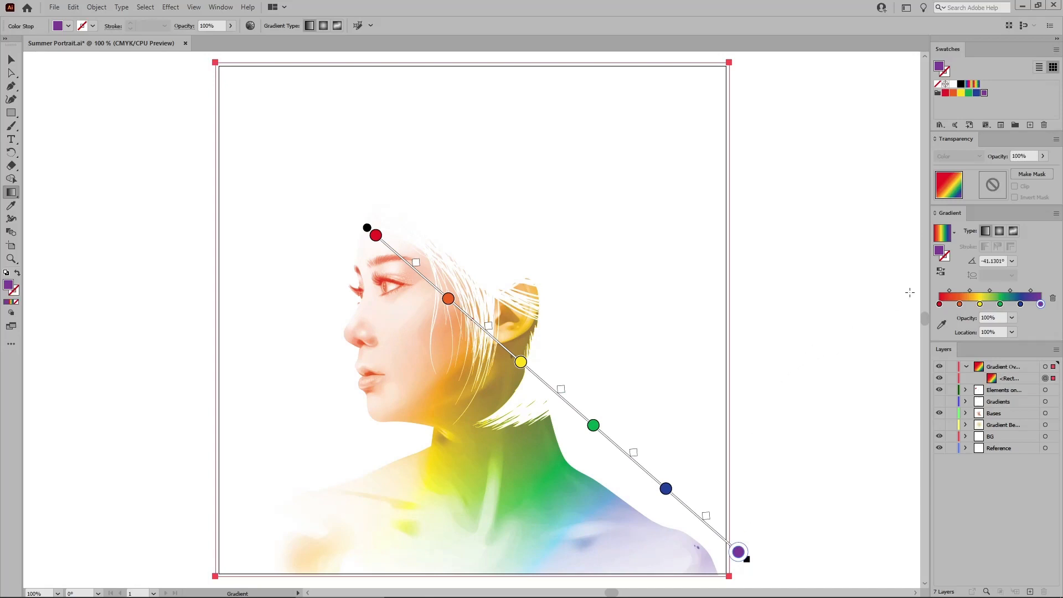
Step: Make the overlay gradient radial, squash it to an aspect ratio of about 63%, and stretch and rotate it to about -41°
left_click(1000, 231)
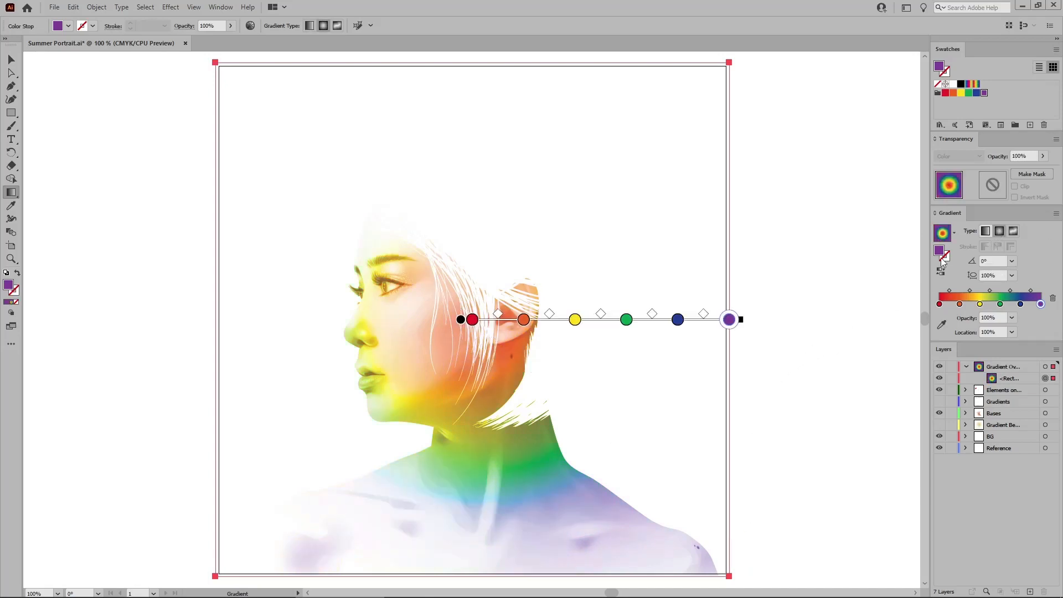
left_click_drag(472, 63, 472, 158)
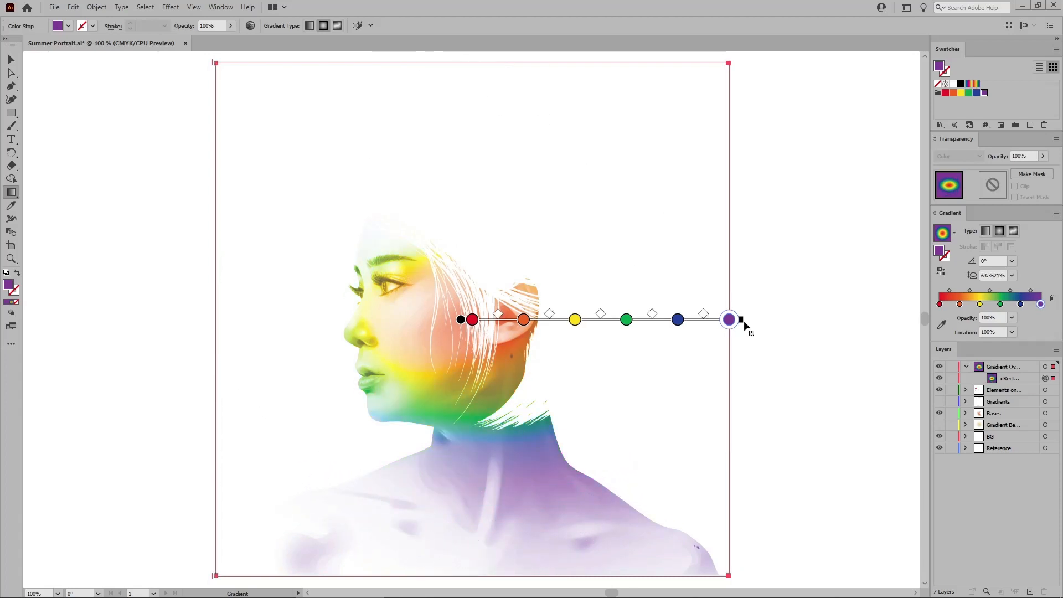
mouse_move(742, 321)
left_mouse_down()
mouse_move(862, 338)
mouse_move(871, 323)
mouse_move(833, 490)
mouse_move(770, 582)
left_mouse_up()
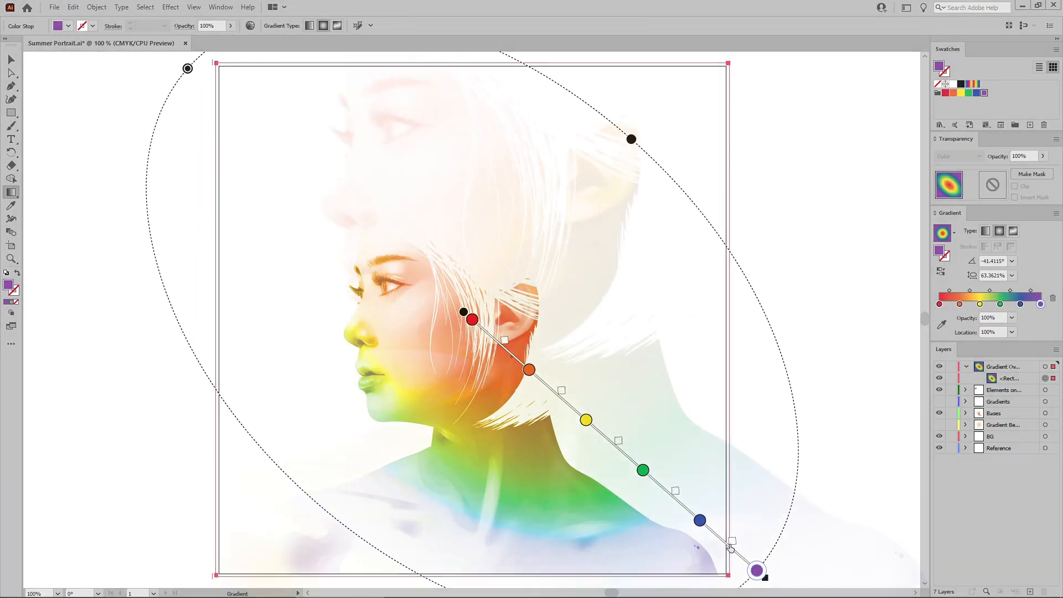